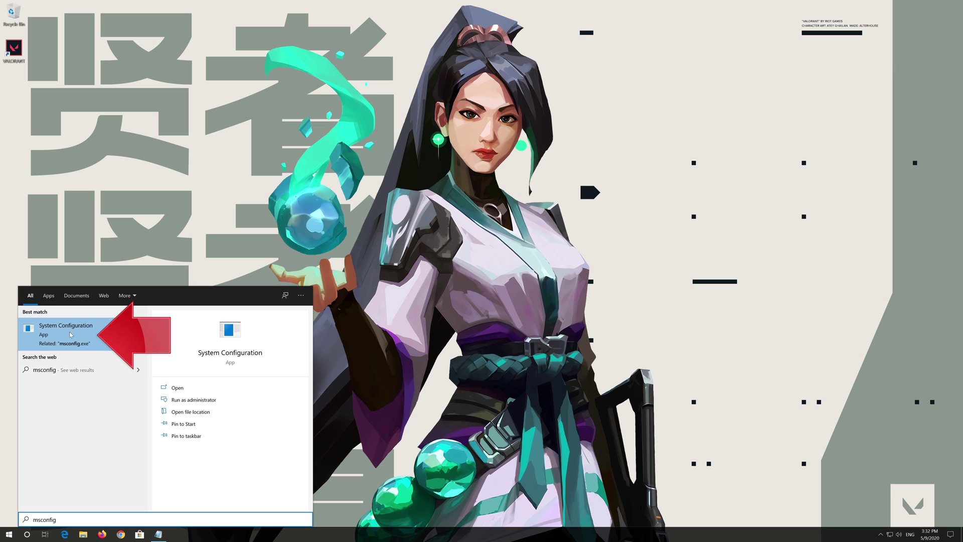
Open System Configuration from the msconfig Start search results.
{"action": "left_click", "coordinate": [83, 334]}
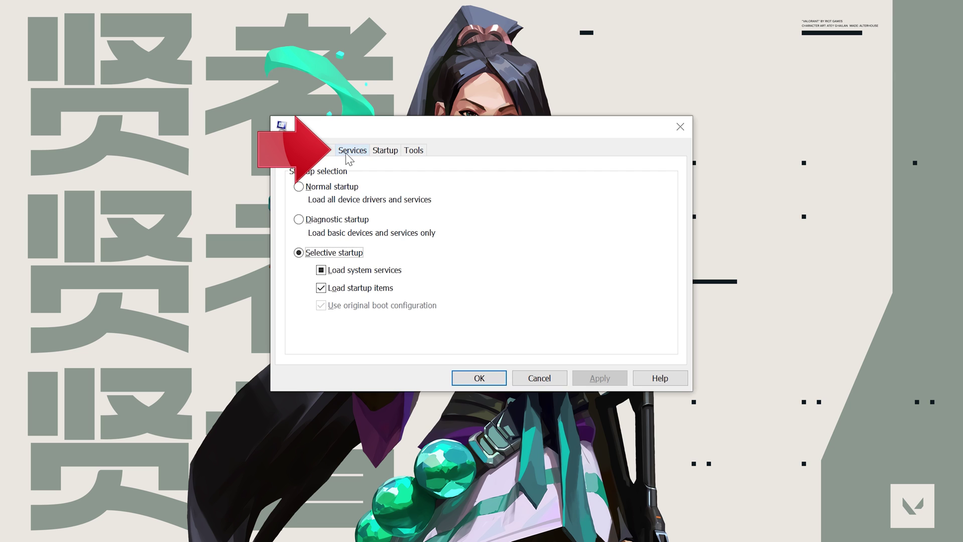
Tick the vgc service on the Services tab, apply the change and close with OK.
{"action": "left_click", "coordinate": [351, 154]}
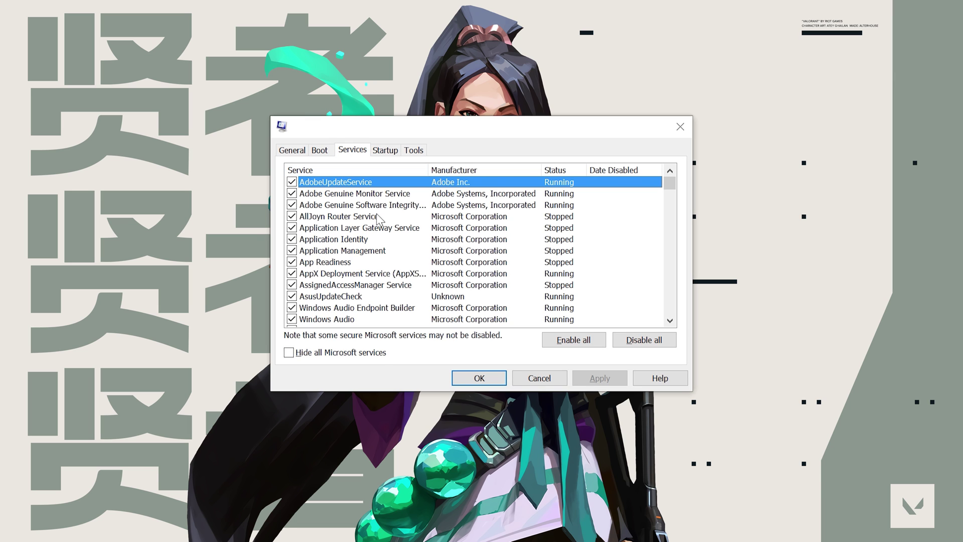
{"action": "scroll", "coordinate": [382, 227], "scroll_direction": "down", "scroll_amount": 20}
{"action": "scroll", "coordinate": [382, 227], "scroll_direction": "down", "scroll_amount": 15}
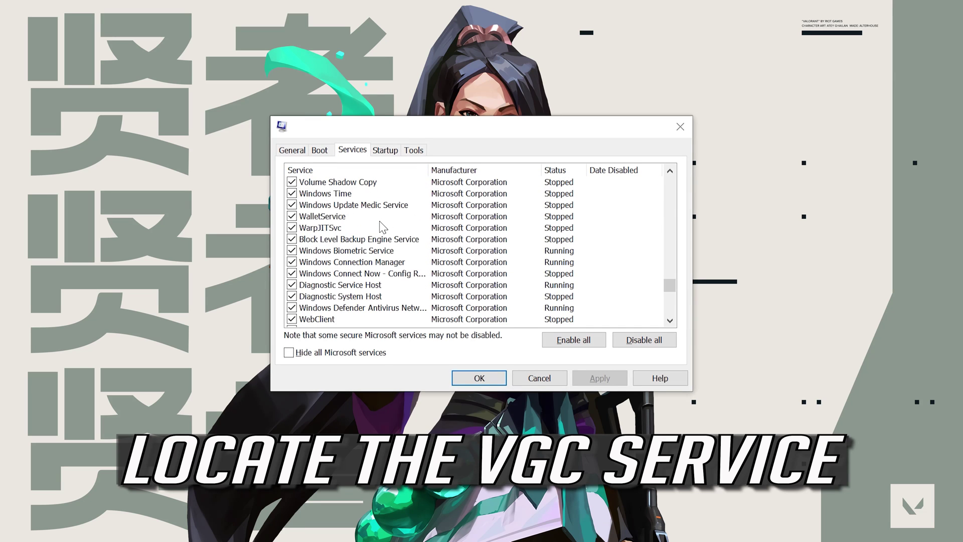
{"action": "scroll", "coordinate": [382, 227], "scroll_direction": "up", "scroll_amount": 3}
{"action": "scroll", "coordinate": [382, 226], "scroll_direction": "up", "scroll_amount": 2}
{"action": "scroll", "coordinate": [382, 227], "scroll_direction": "down", "scroll_amount": 5}
{"action": "scroll", "coordinate": [382, 226], "scroll_direction": "up", "scroll_amount": 7}
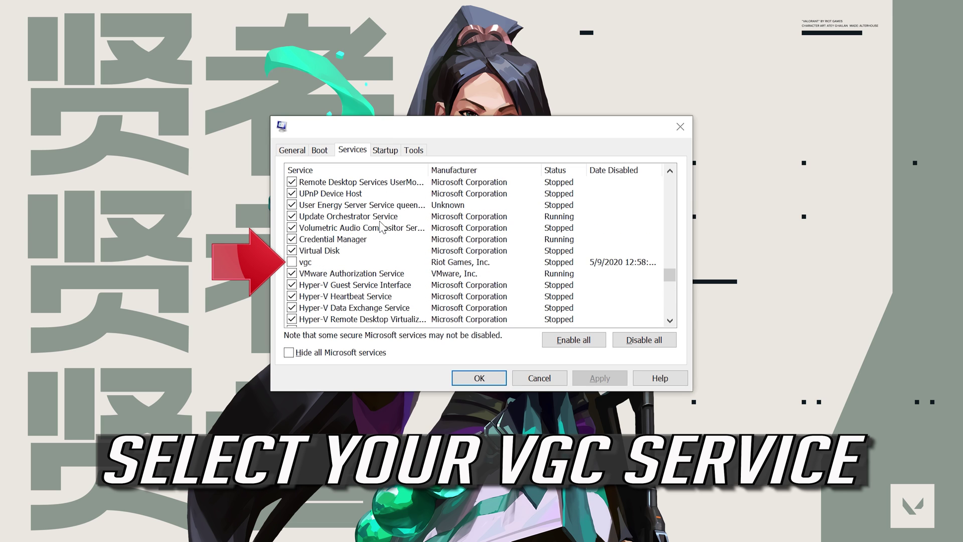
{"action": "left_click", "coordinate": [305, 265]}
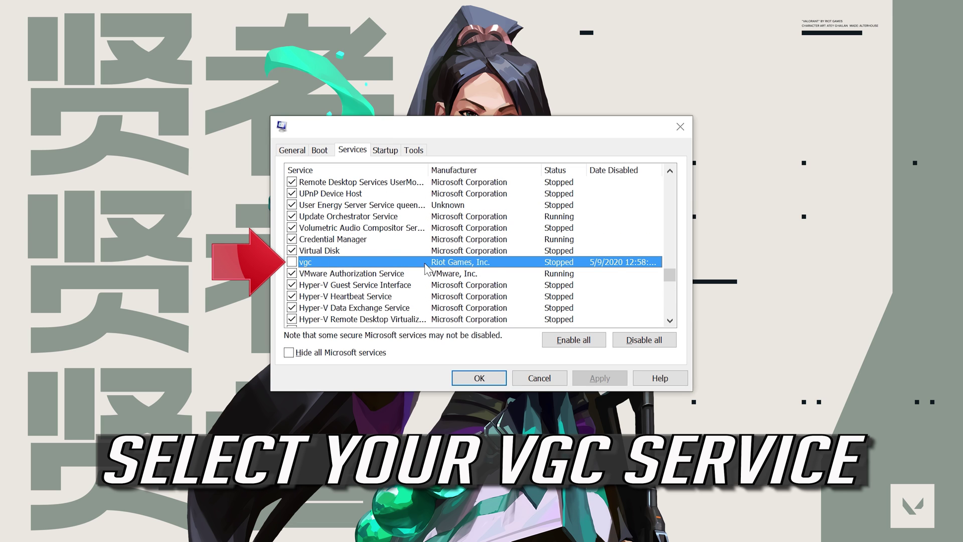
{"action": "left_click", "coordinate": [292, 263]}
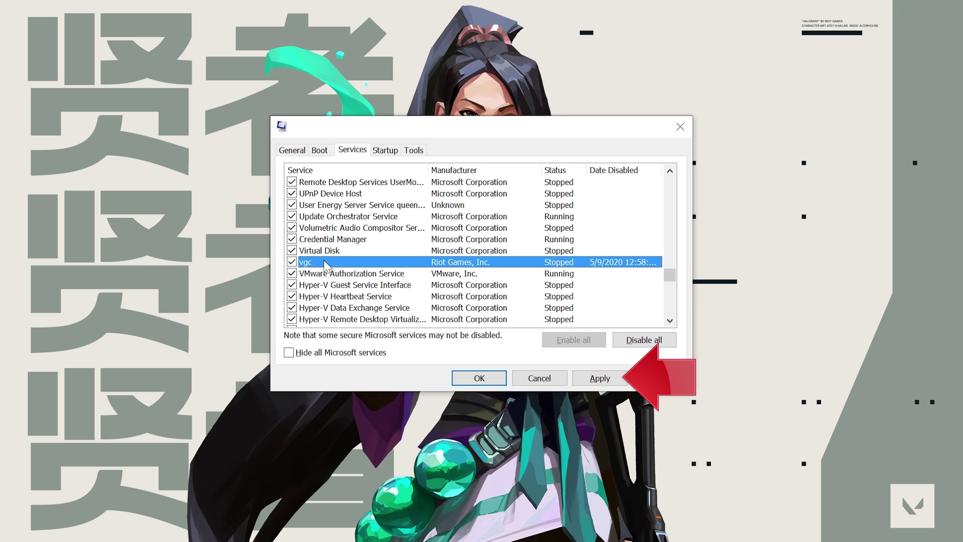
{"action": "left_click", "coordinate": [600, 380]}
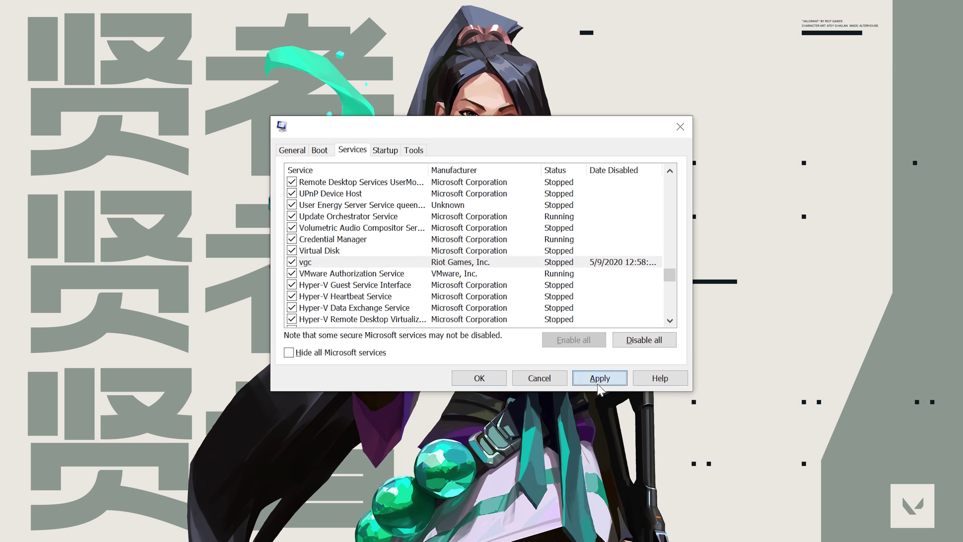
{"action": "left_click", "coordinate": [477, 380]}
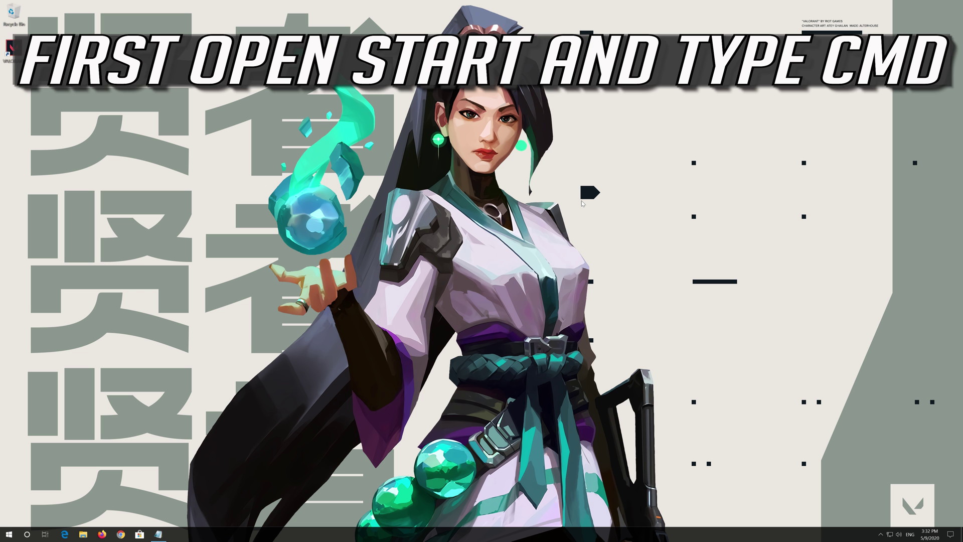
Launch Command Prompt as administrator from a 'cmd' Start search and move its window right.
{"action": "key", "text": "super"}
{"action": "type", "text": "cmd"}
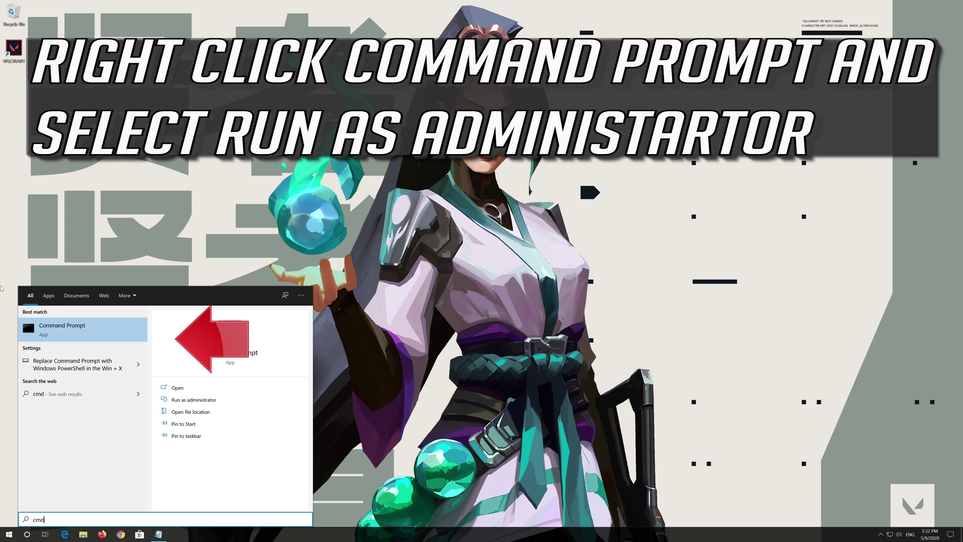
{"action": "right_click", "coordinate": [113, 333]}
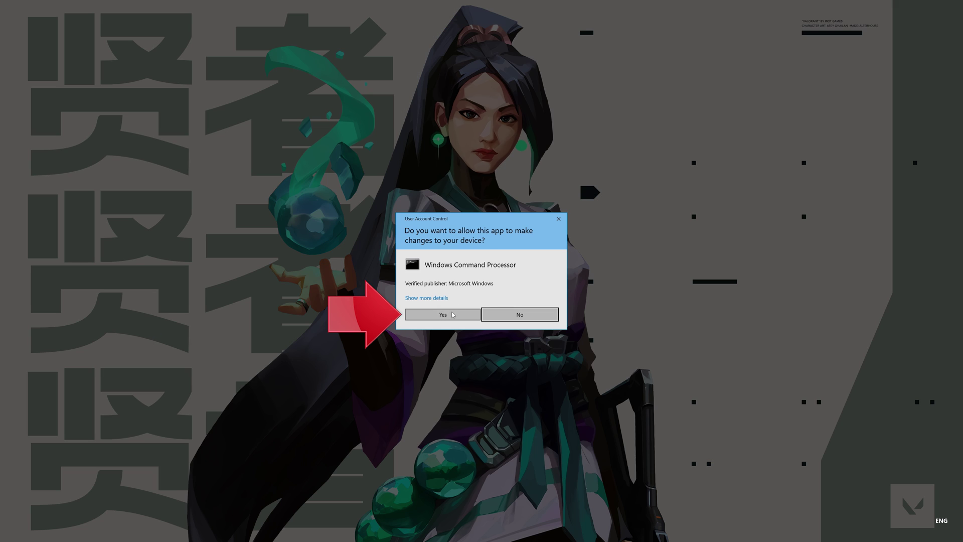
{"action": "left_click", "coordinate": [443, 315]}
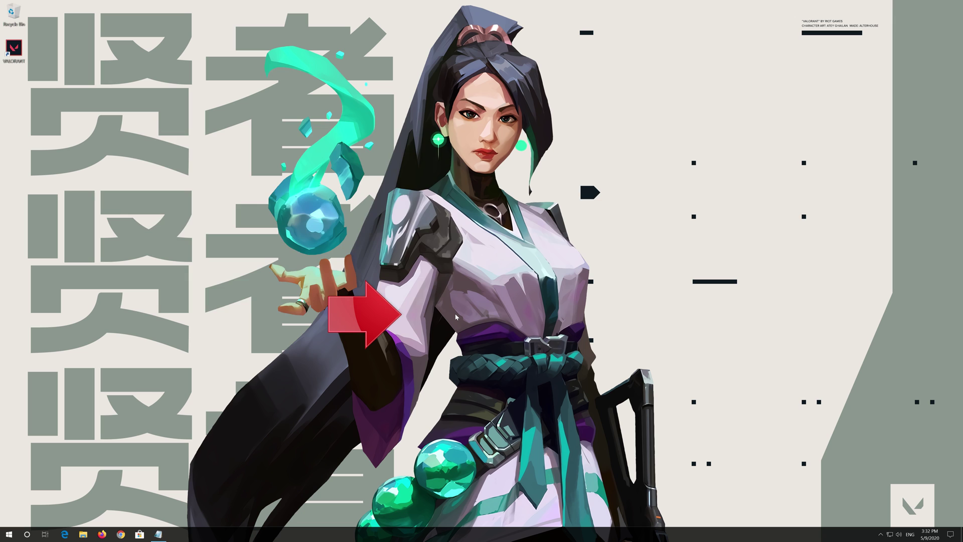
{"action": "left_click_drag", "start_coordinate": [353, 131], "coordinate": [545, 127]}
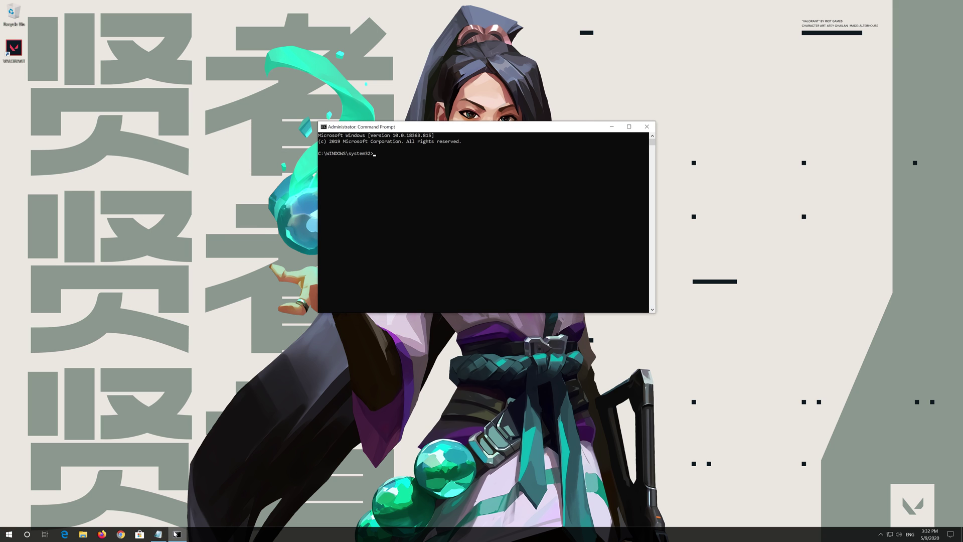
Copy 'bcdedit -set TESTSIGNING OFF' and 'bcdedit -set NOINTEGRITYCHECKS OFF' from Notepad, then minimize Notepad.
{"action": "left_click", "coordinate": [158, 534]}
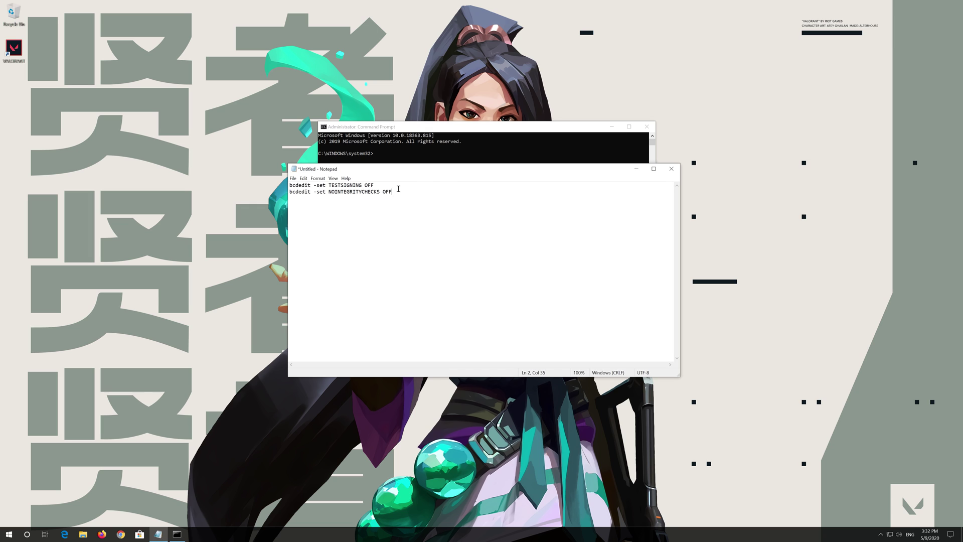
{"action": "left_click_drag", "start_coordinate": [399, 188], "coordinate": [276, 184]}
{"action": "right_click", "coordinate": [366, 193]}
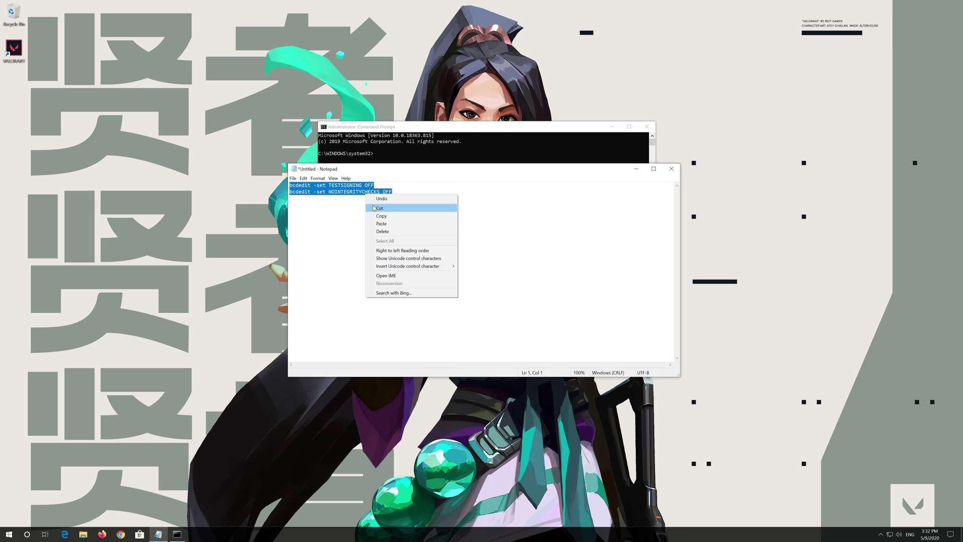
{"action": "left_click", "coordinate": [377, 217]}
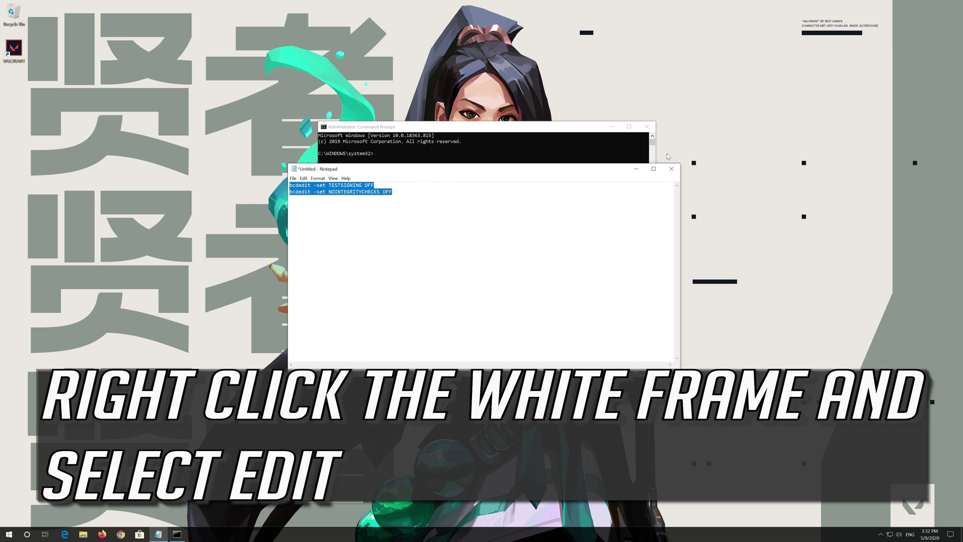
{"action": "left_click", "coordinate": [635, 169]}
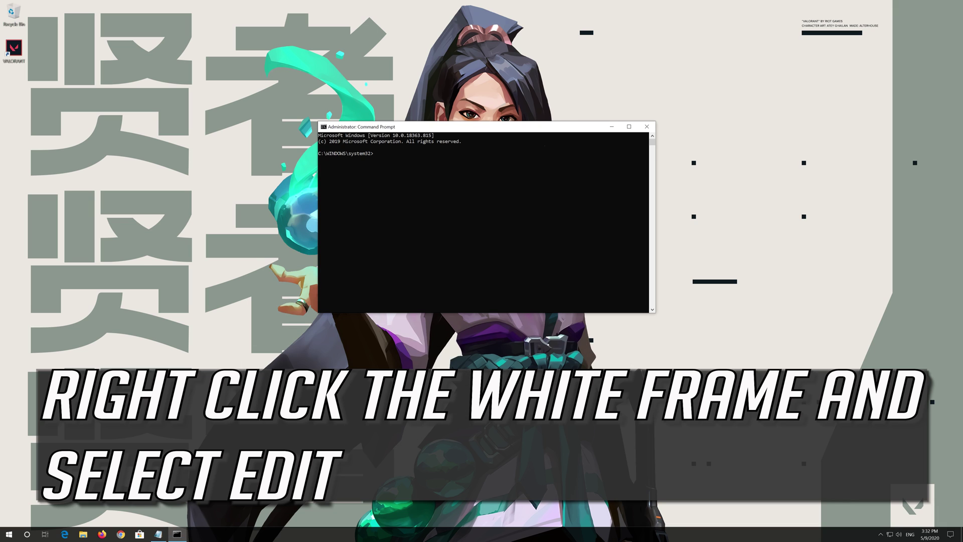
Show the Edit submenu with Paste from the Command Prompt window menu.
{"action": "right_click", "coordinate": [490, 131]}
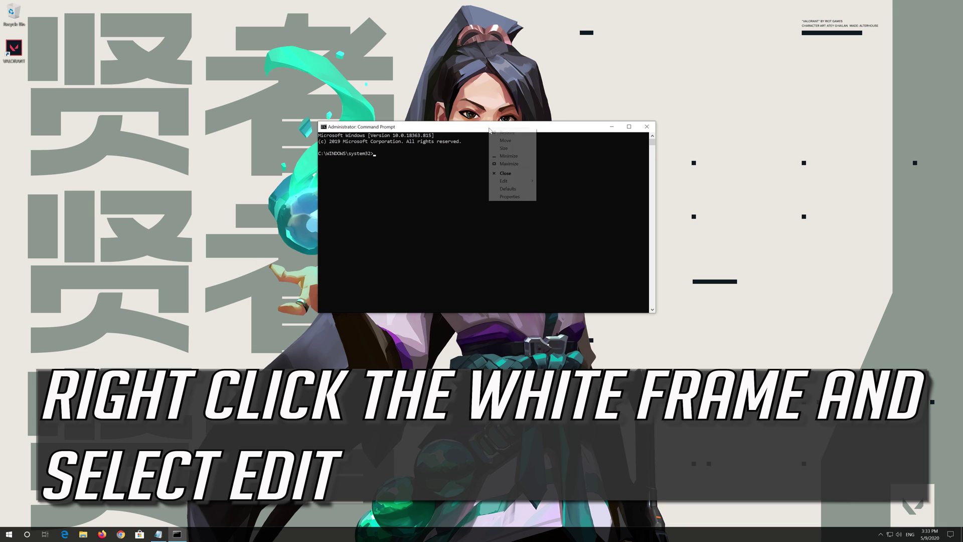
{"action": "mouse_move", "coordinate": [504, 181]}
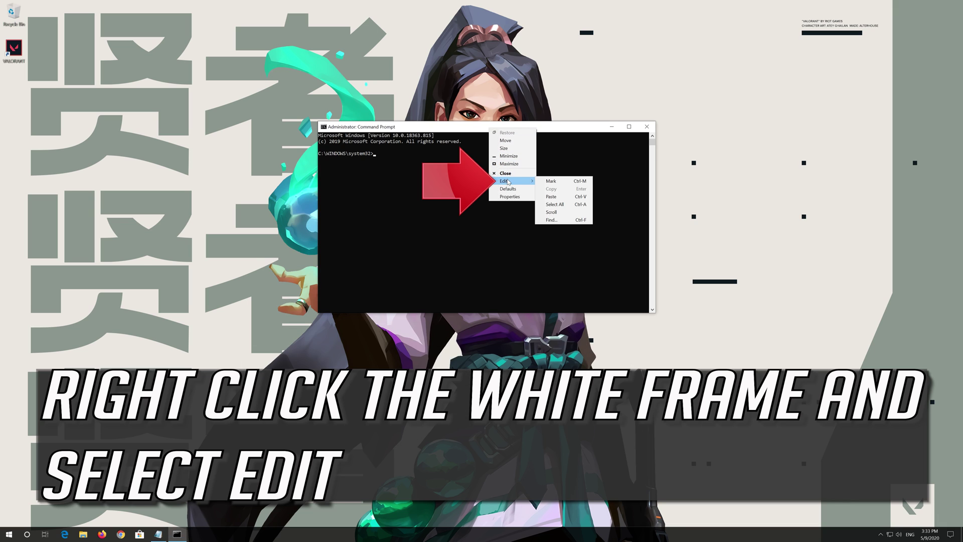
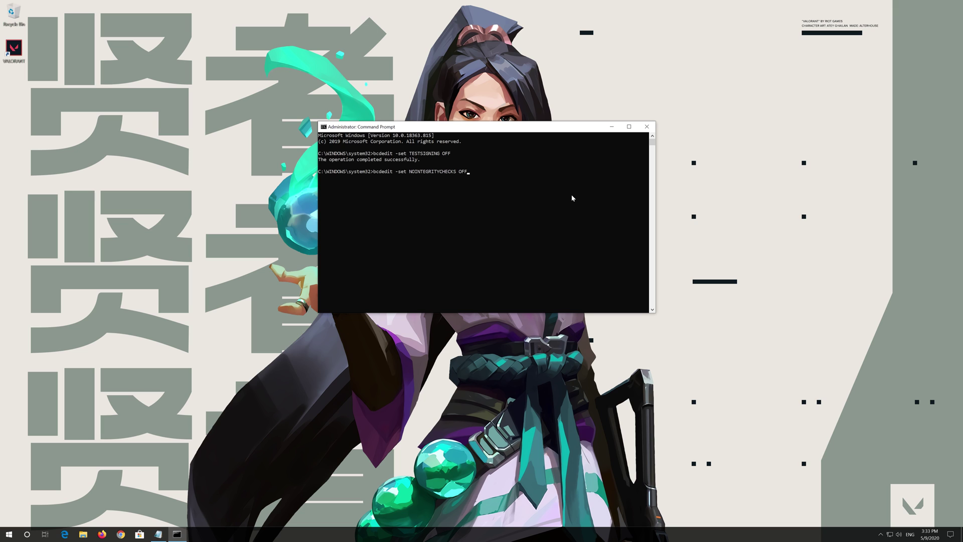
Run bcdedit -set NOINTEGRITYCHECKS OFF, exit Command Prompt, and bring up the Start power options.
{"action": "key", "text": "Return"}
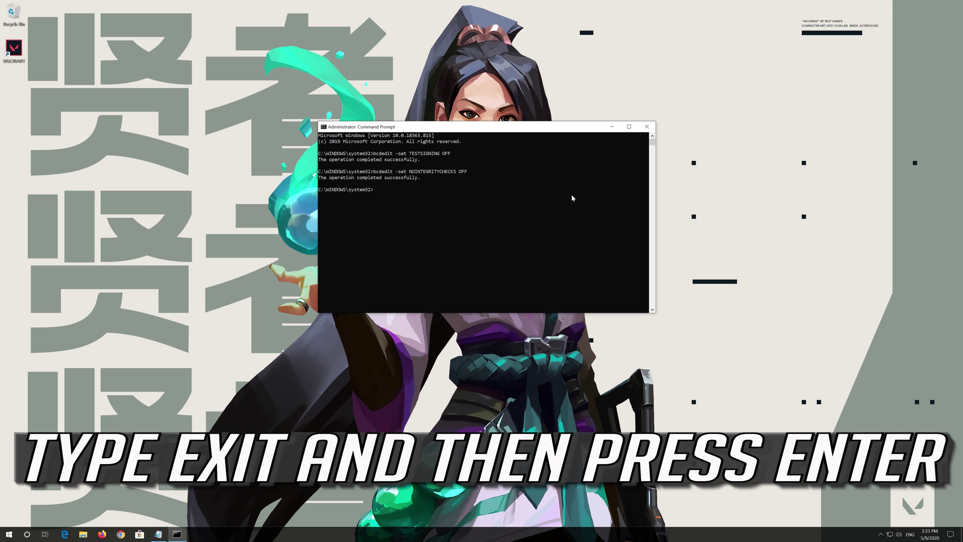
{"action": "type", "text": "exit"}
{"action": "key", "text": "Return"}
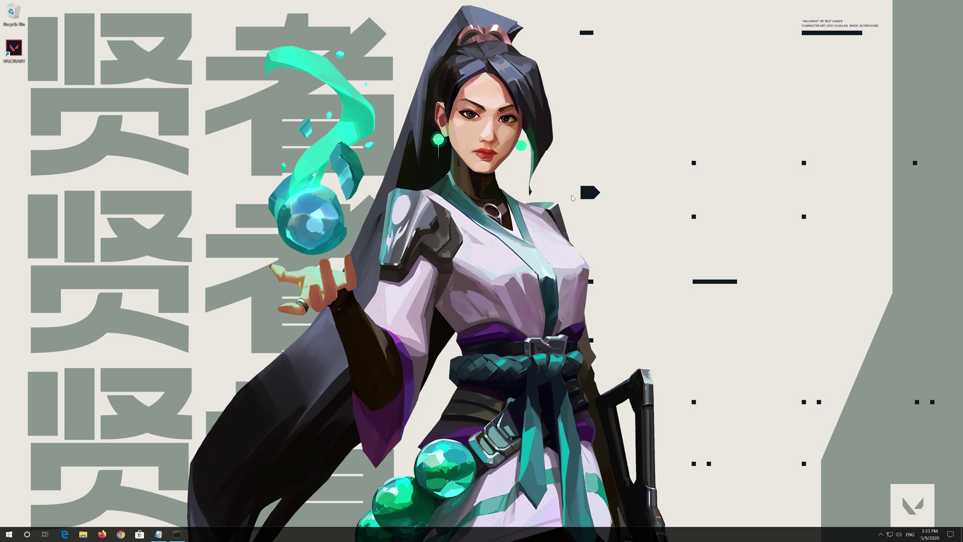
{"action": "left_click", "coordinate": [8, 534]}
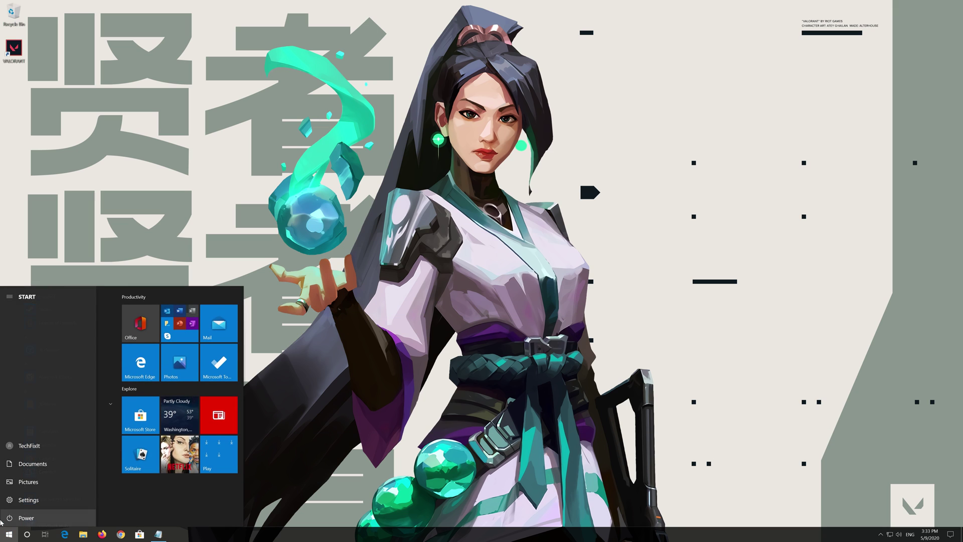
{"action": "left_click", "coordinate": [2, 520]}
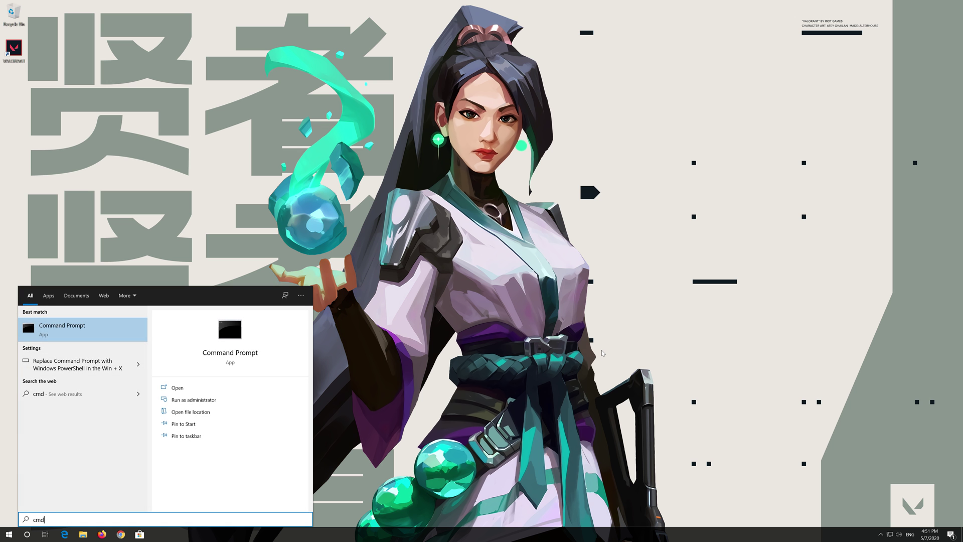
Run the Command Prompt search result as administrator and approve the permission request.
{"action": "right_click", "coordinate": [65, 333]}
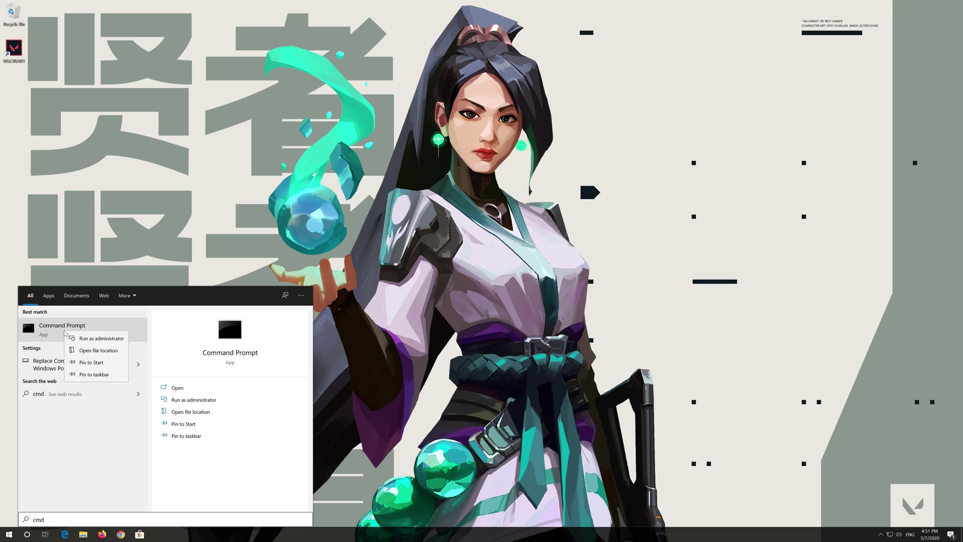
{"action": "left_click", "coordinate": [105, 338]}
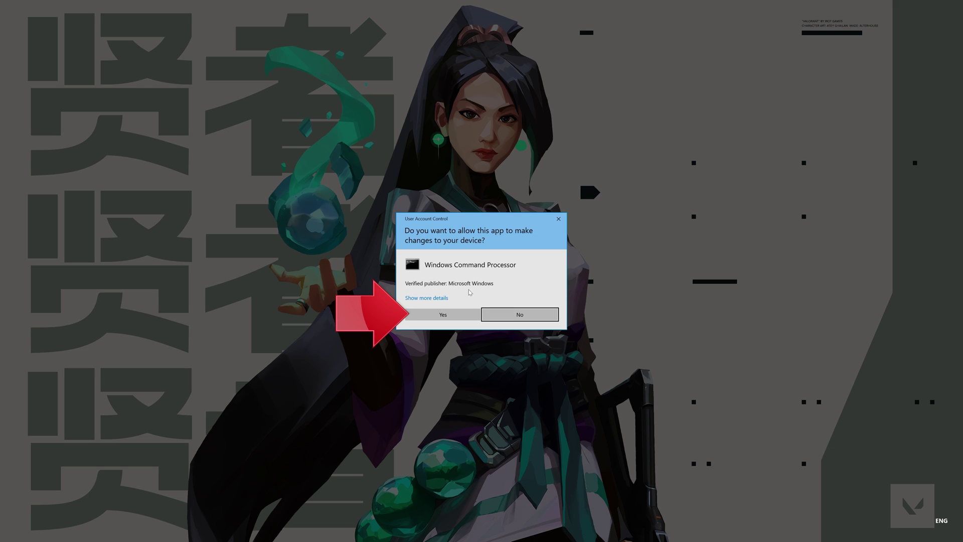
{"action": "left_click", "coordinate": [445, 318]}
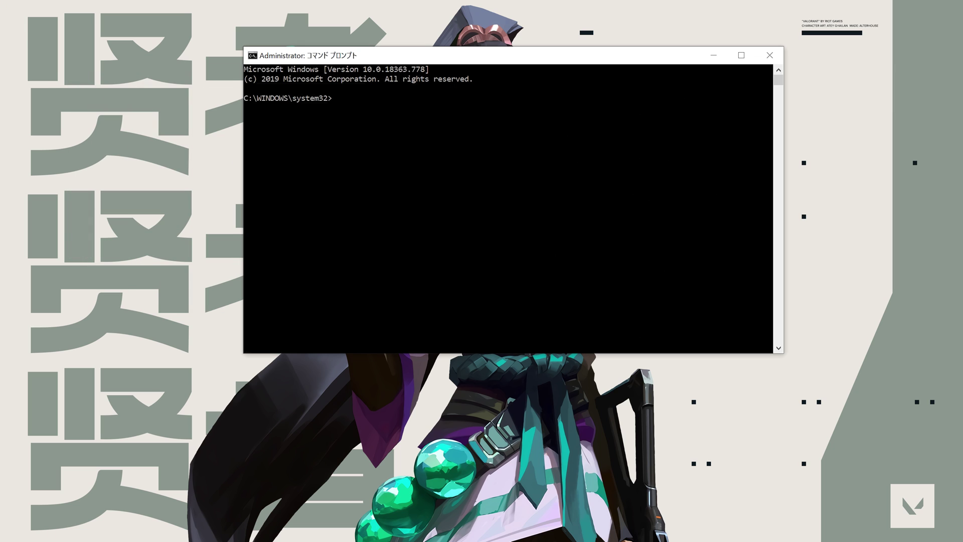
Delete the vgc and vgk services with sc delete, then enter exit.
{"action": "type", "text": "sc"}
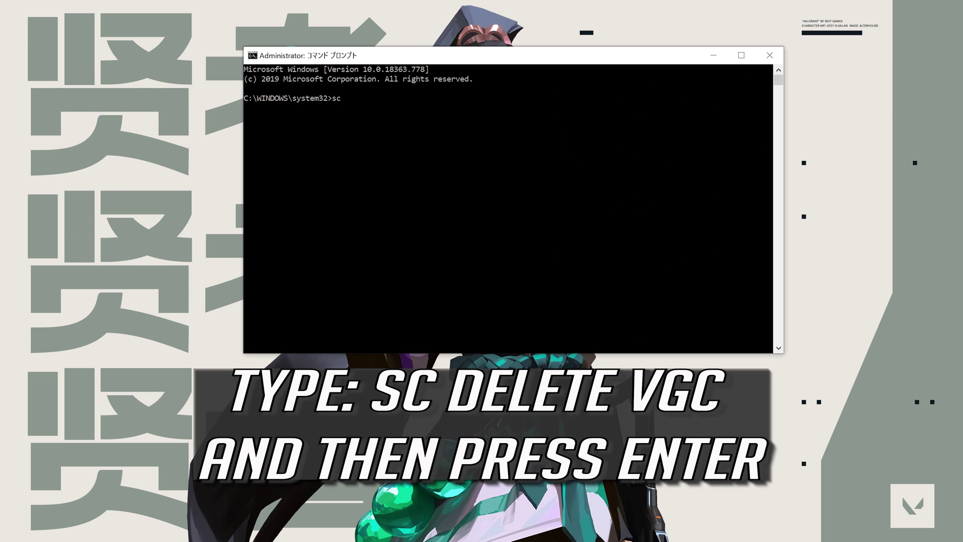
{"action": "type", "text": " delete vgc"}
{"action": "key", "text": "Return"}
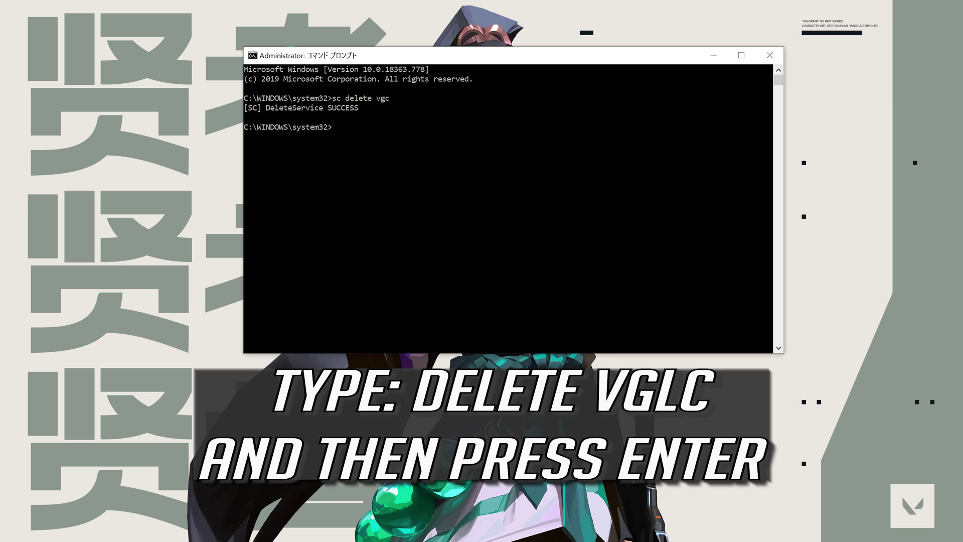
{"action": "type", "text": "sc delete vg"}
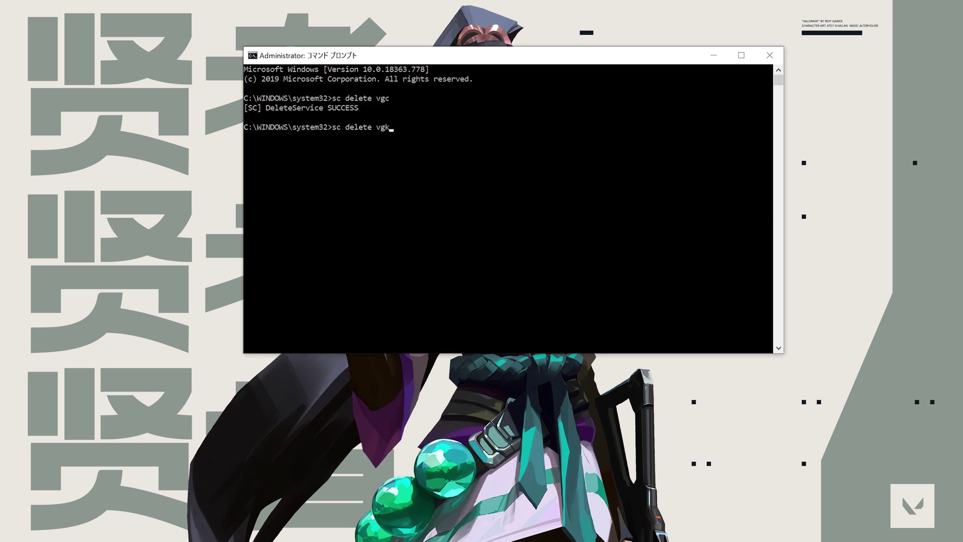
{"action": "type", "text": "k"}
{"action": "key", "text": "Return"}
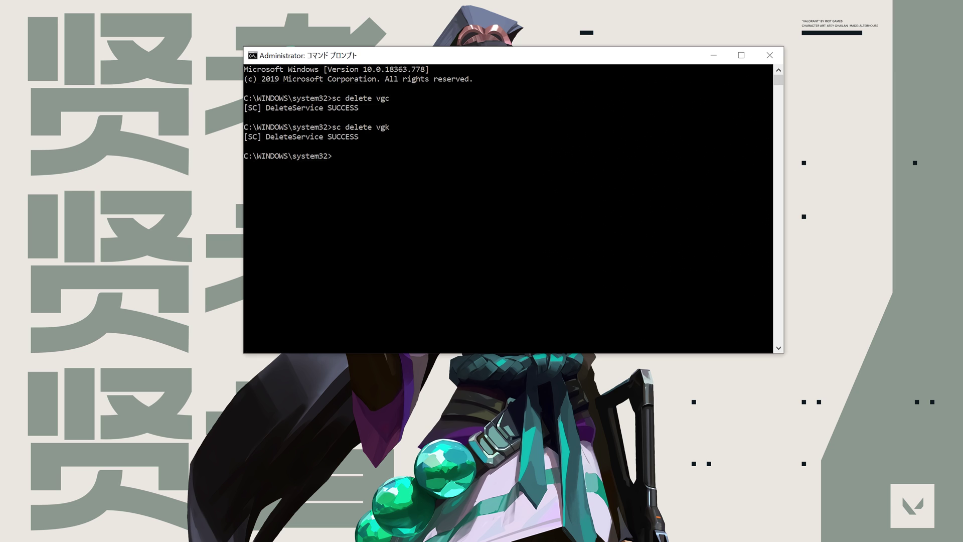
{"action": "type", "text": "exit"}
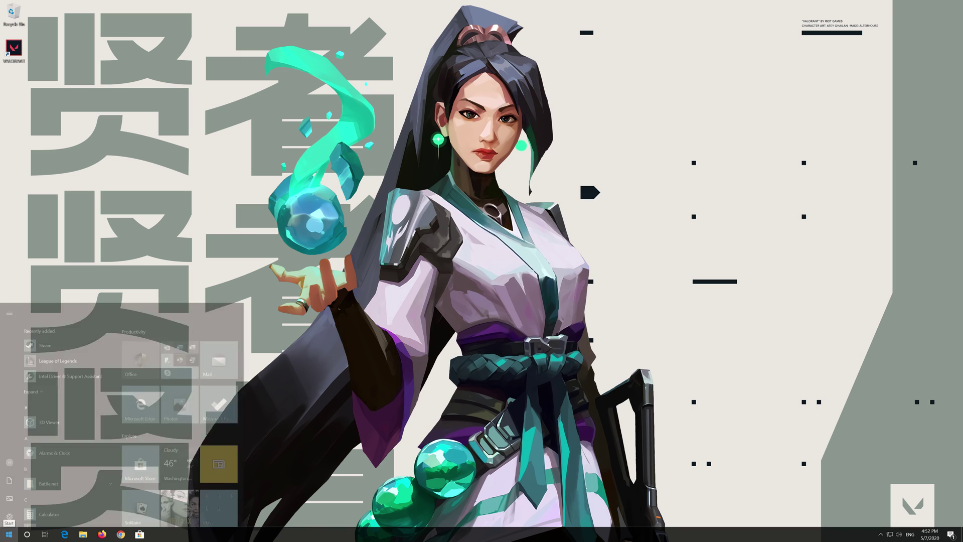
Restart Windows, then open File Explorer from the taskbar after rebooting.
{"action": "left_click", "coordinate": [20, 518]}
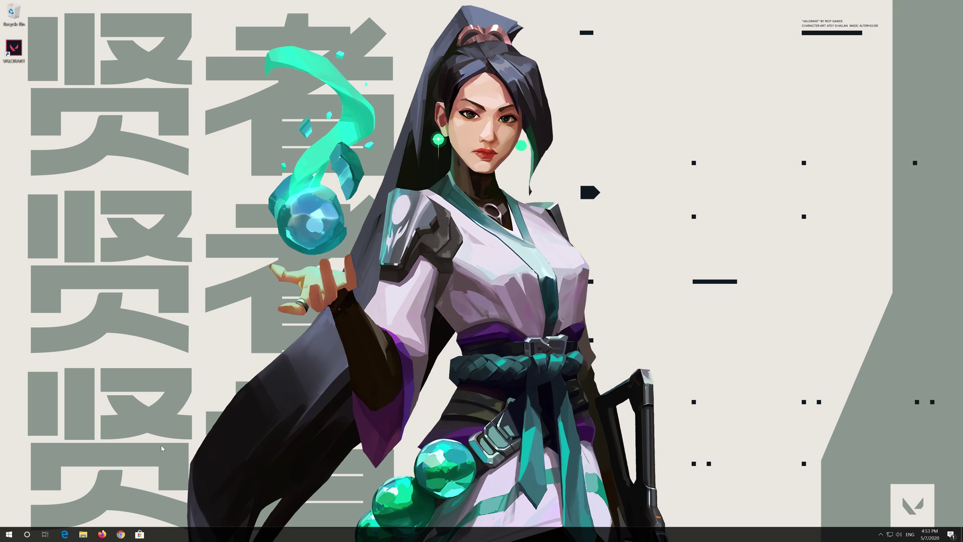
{"action": "left_click", "coordinate": [84, 534]}
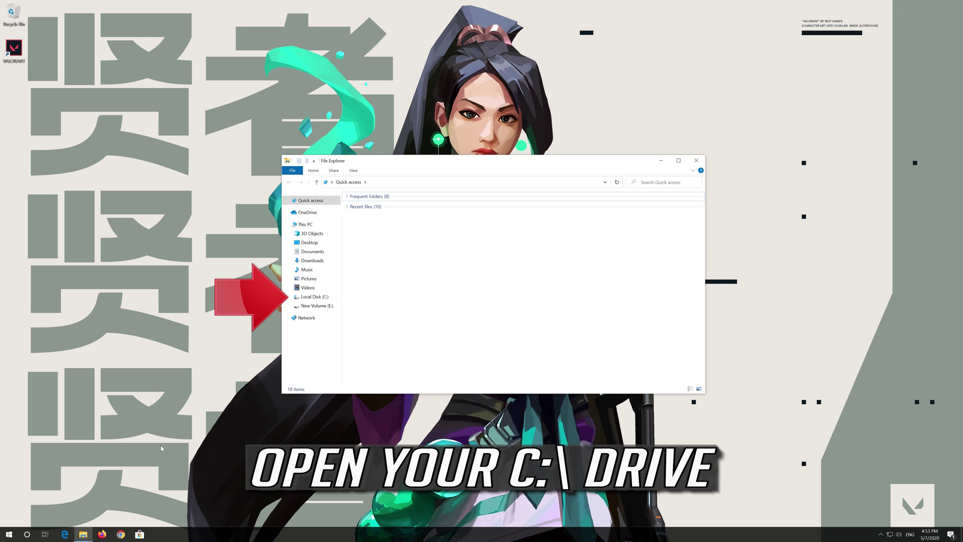
Delete the Riot Vanguard folder from C:\Program Files.
{"action": "left_click", "coordinate": [314, 297]}
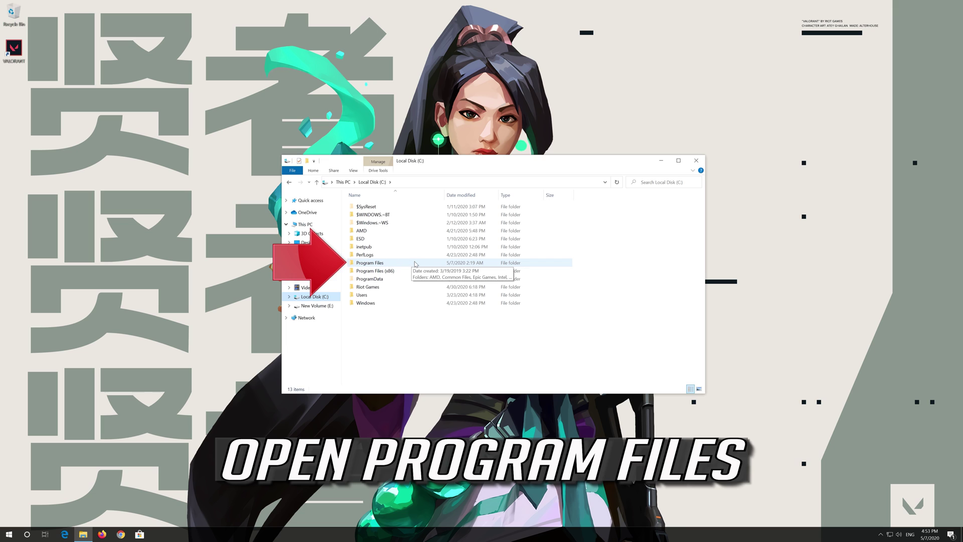
{"action": "double_click", "coordinate": [415, 265]}
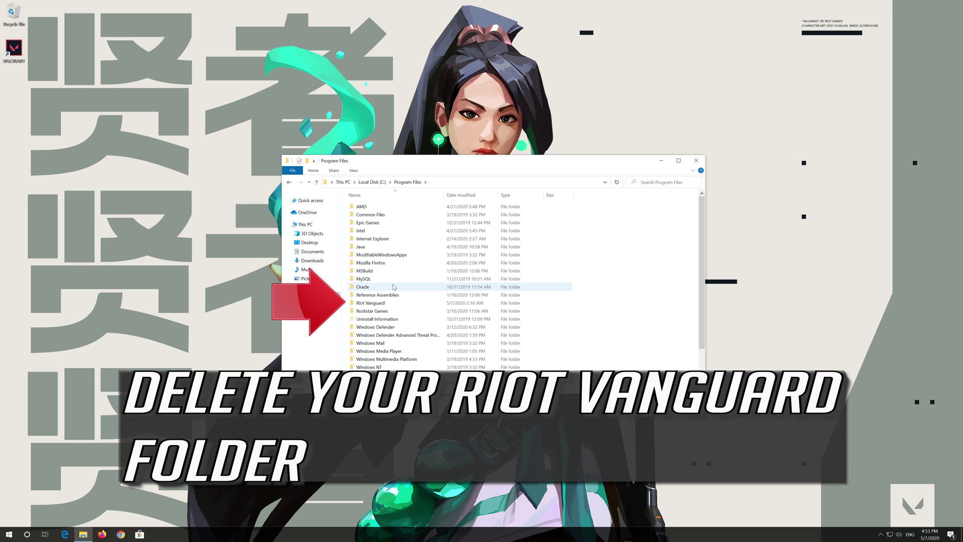
{"action": "left_click", "coordinate": [383, 305]}
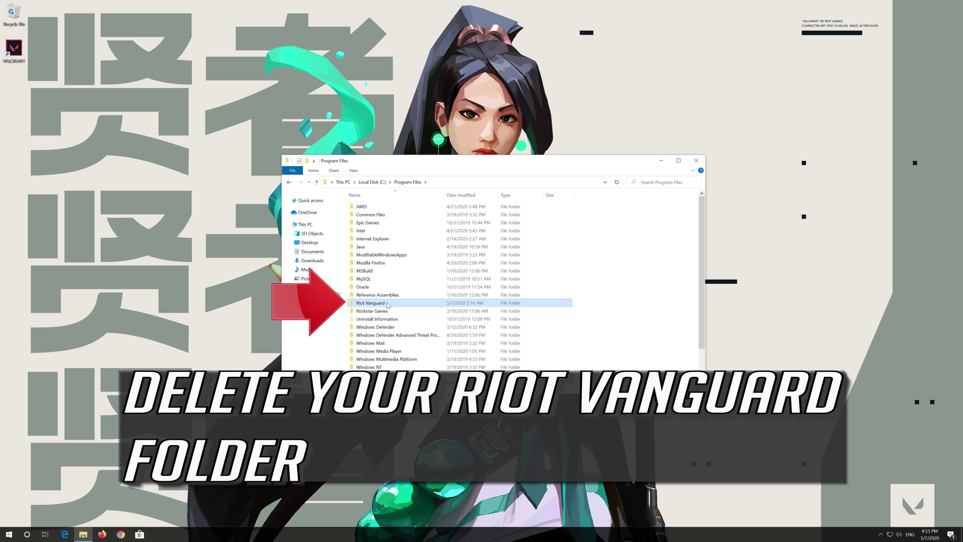
{"action": "right_click", "coordinate": [387, 304]}
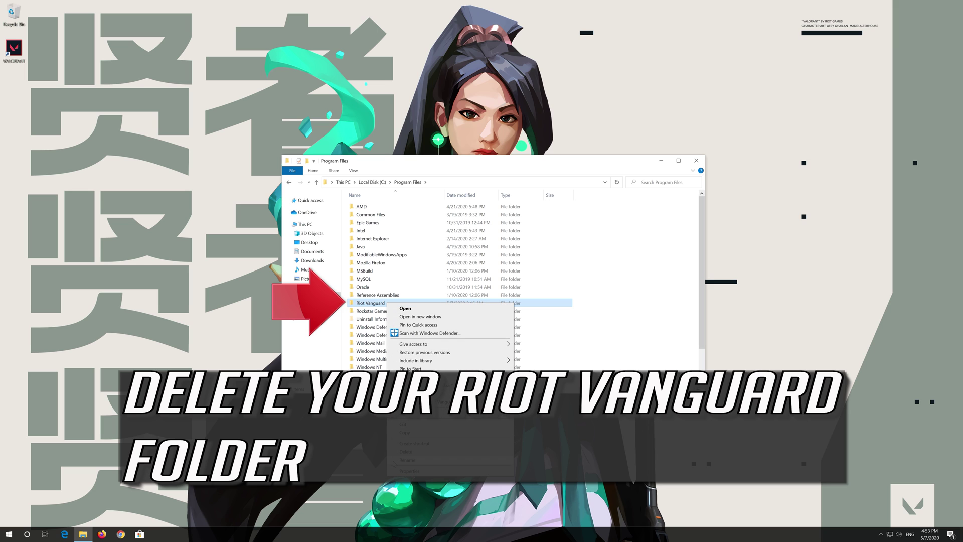
{"action": "left_click", "coordinate": [430, 452]}
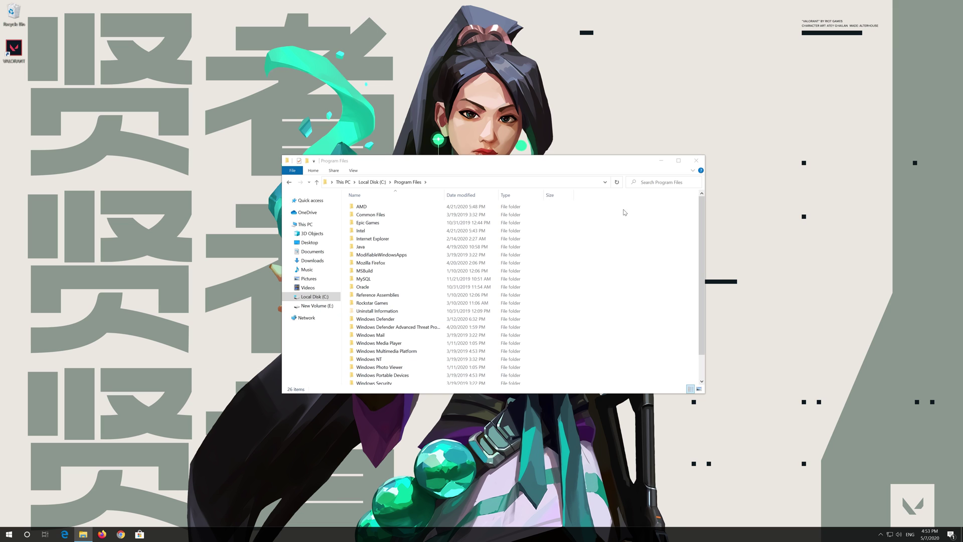
Close File Explorer and empty the Recycle Bin to permanently remove Riot Vanguard.
{"action": "left_click", "coordinate": [694, 162]}
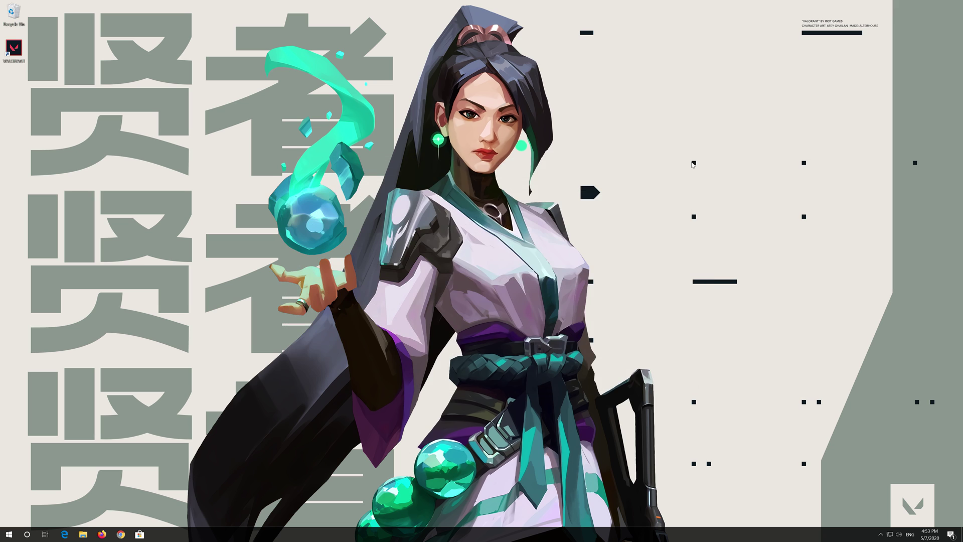
{"action": "right_click", "coordinate": [7, 8]}
{"action": "left_click", "coordinate": [30, 21]}
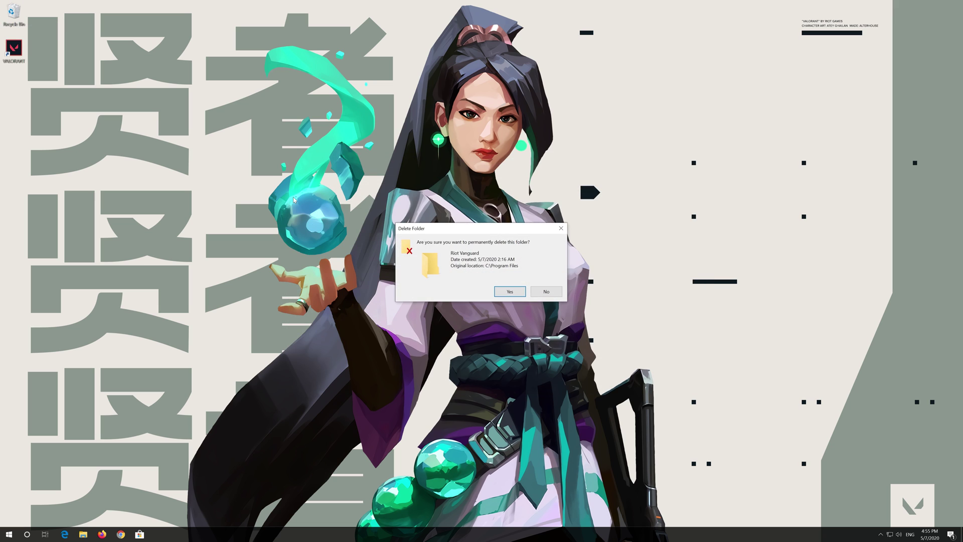
{"action": "left_click", "coordinate": [510, 292]}
{"action": "right_click", "coordinate": [8, 45]}
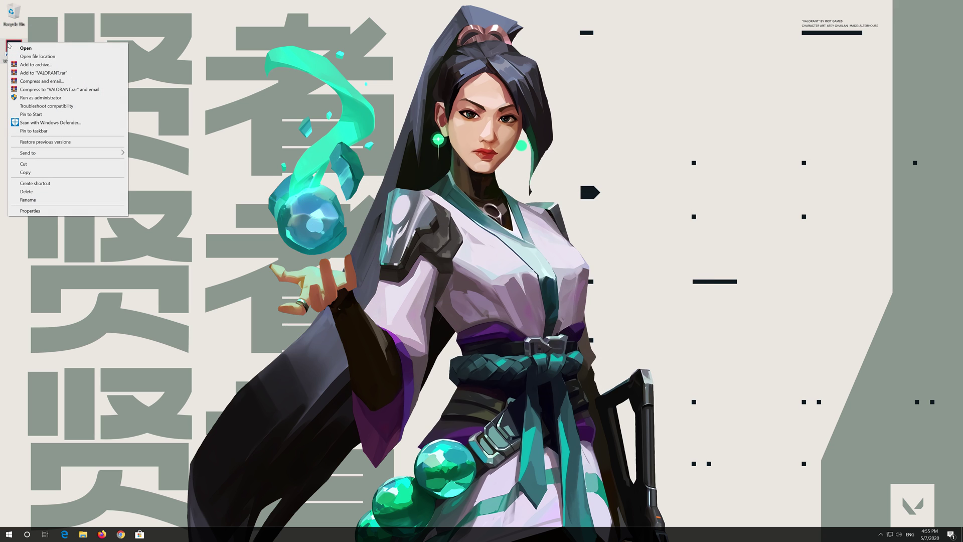
Run VALORANT as administrator, approve Riot Client, and quit the Vanguard Not Initialized error.
{"action": "left_click", "coordinate": [68, 99]}
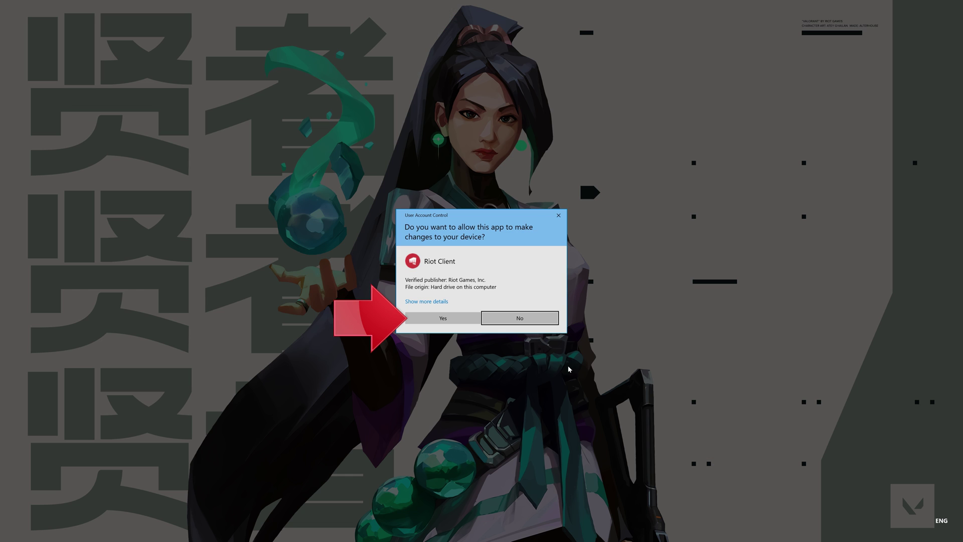
{"action": "left_click", "coordinate": [449, 321]}
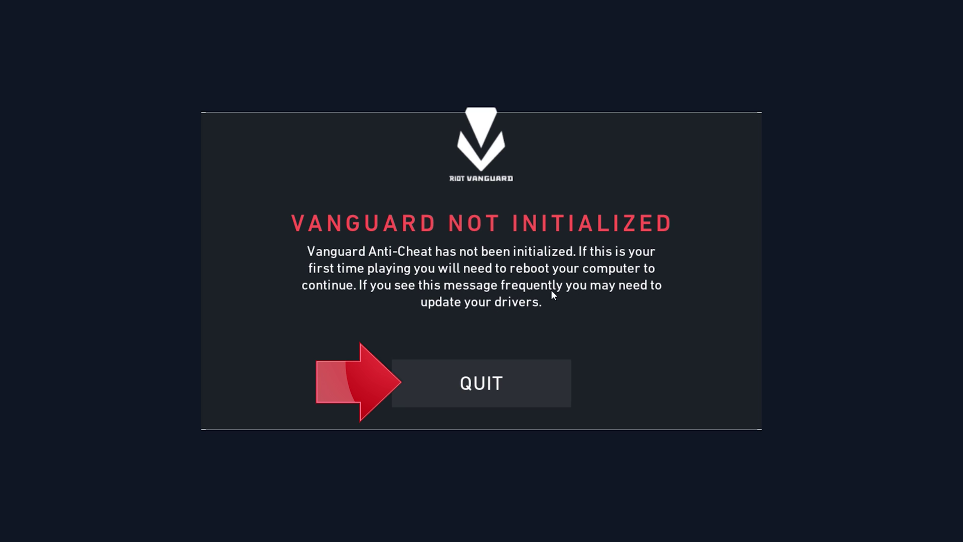
{"action": "left_click", "coordinate": [490, 393]}
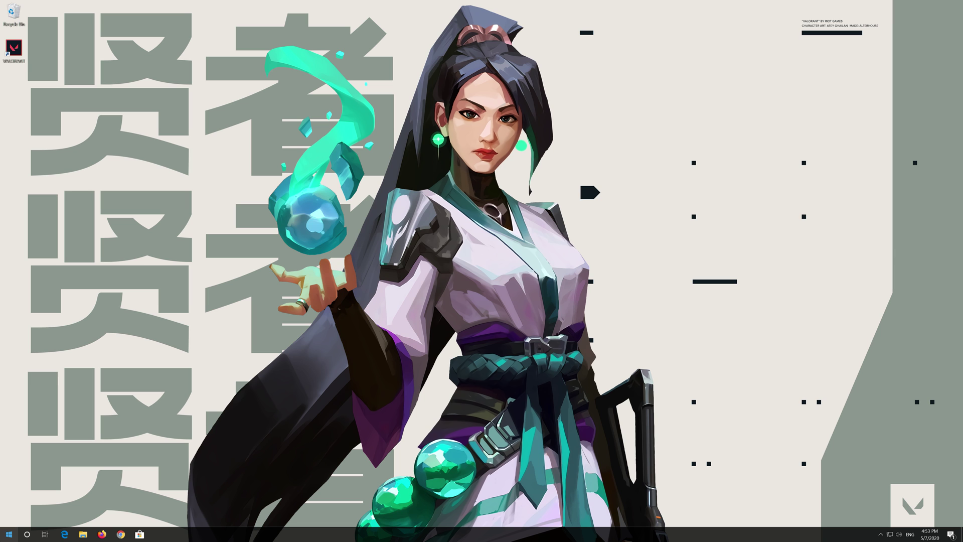
{"action": "left_click", "coordinate": [4, 534]}
Choose Restart from the Start power menu to reboot Windows again.
{"action": "mouse_move", "coordinate": [10, 503]}
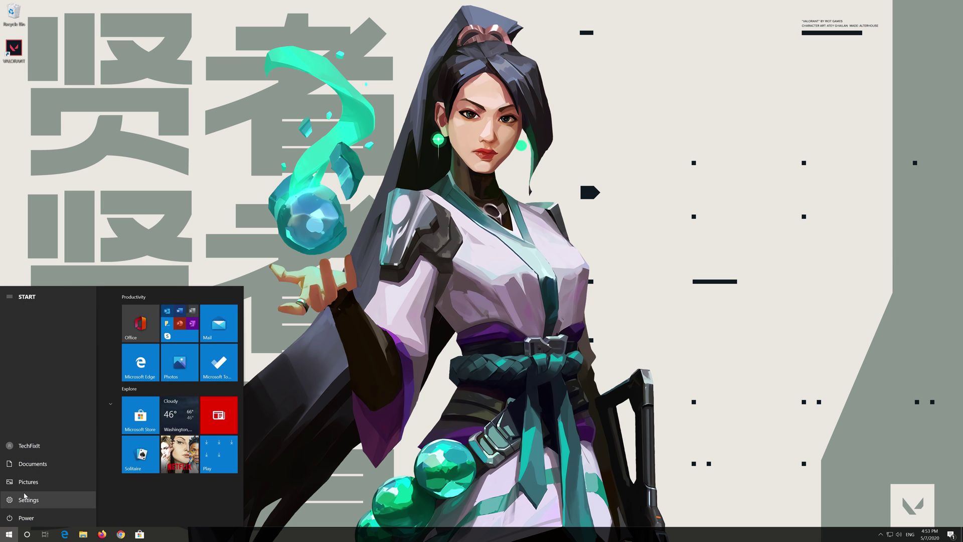
{"action": "left_click", "coordinate": [28, 516]}
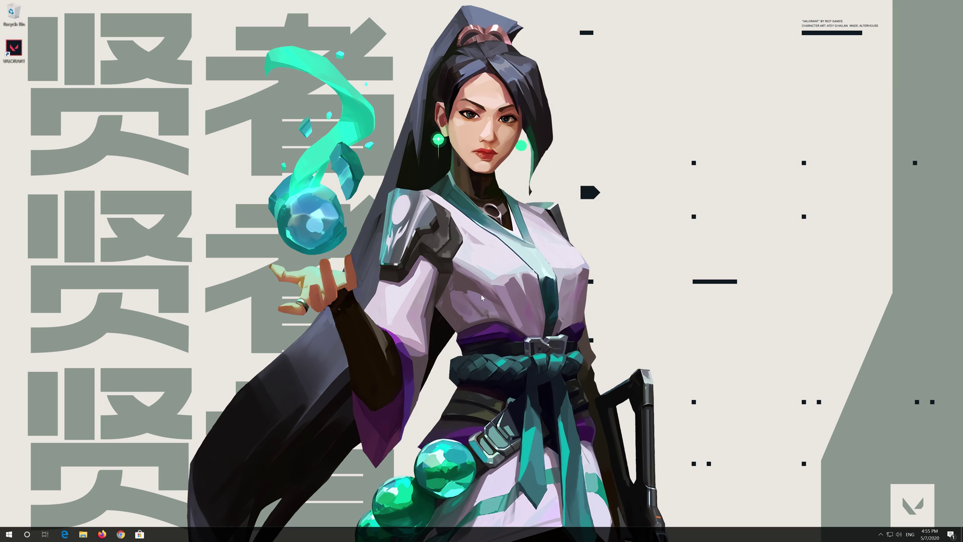
Run VALORANT from its desktop icon as administrator and approve Riot Client's request.
{"action": "right_click", "coordinate": [8, 45]}
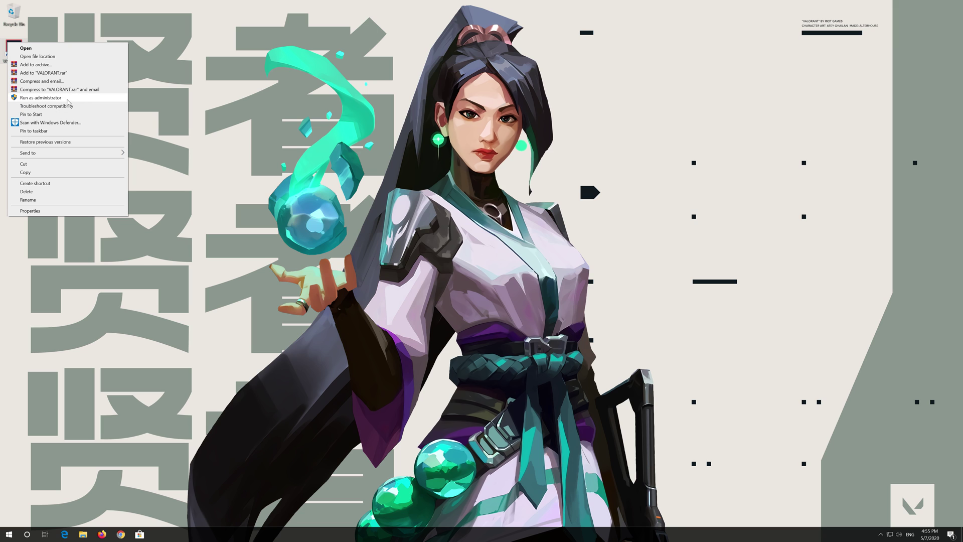
{"action": "left_click", "coordinate": [67, 100]}
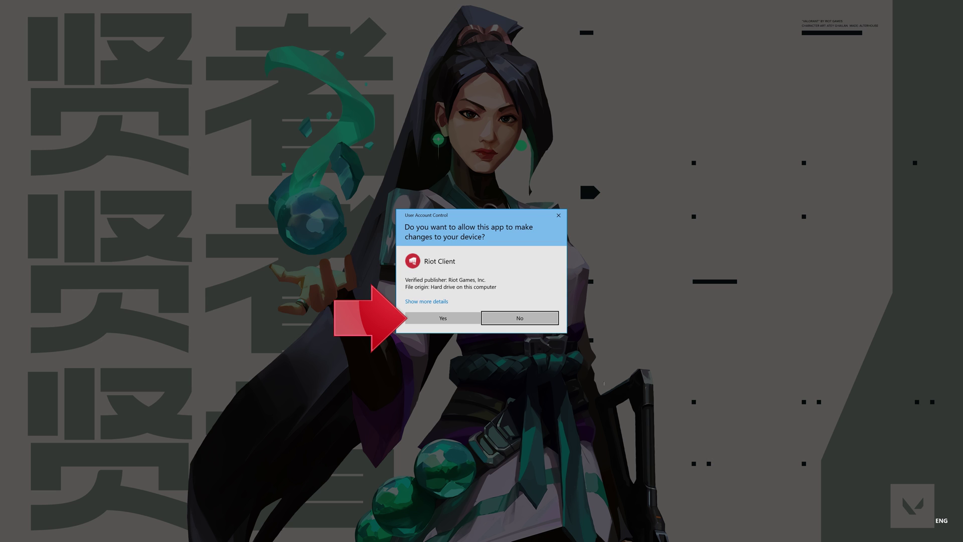
{"action": "left_click", "coordinate": [443, 318]}
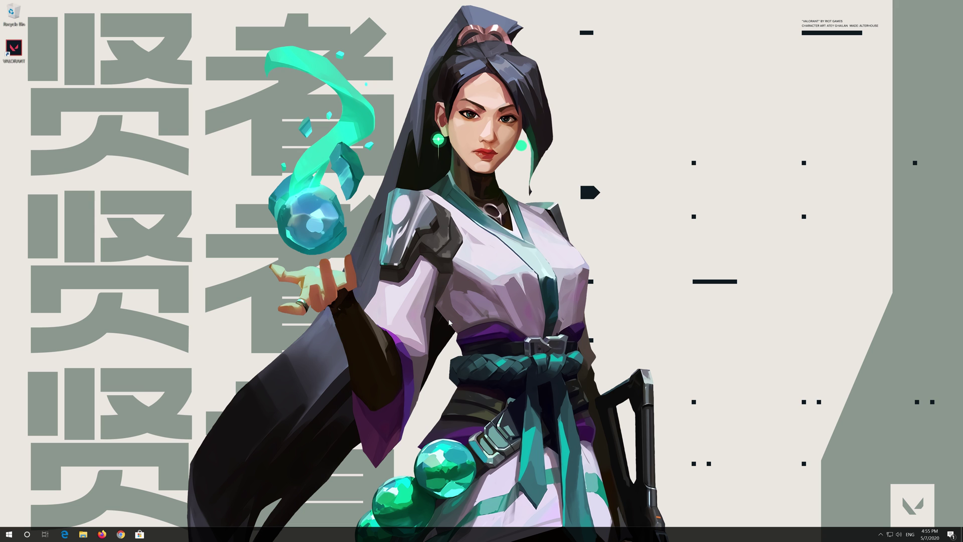